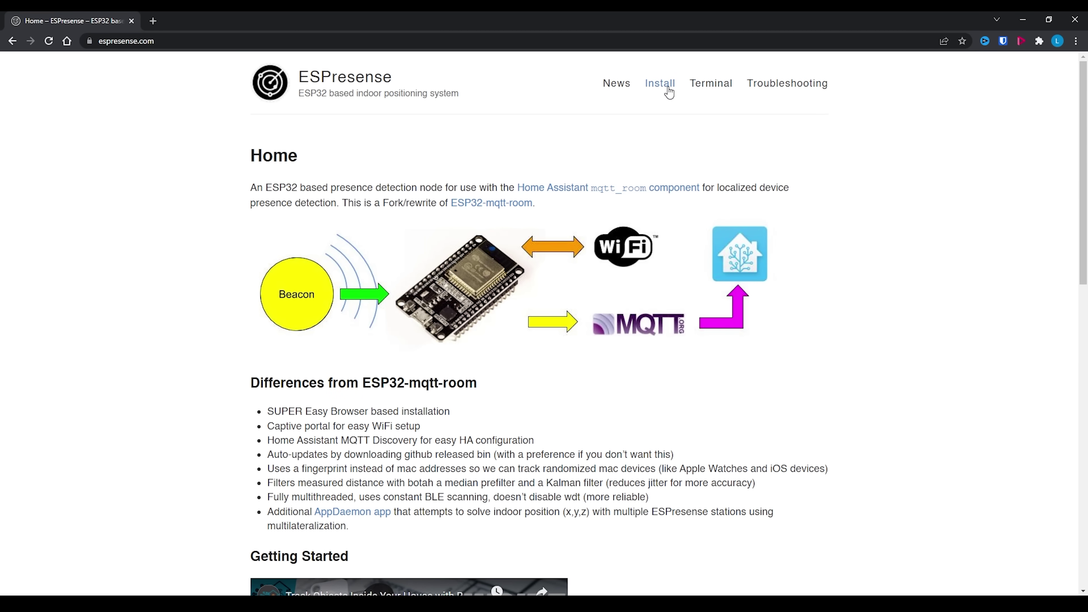
- Open the ESPresense Install page and keep ESP32 as the board type
click(668, 91)
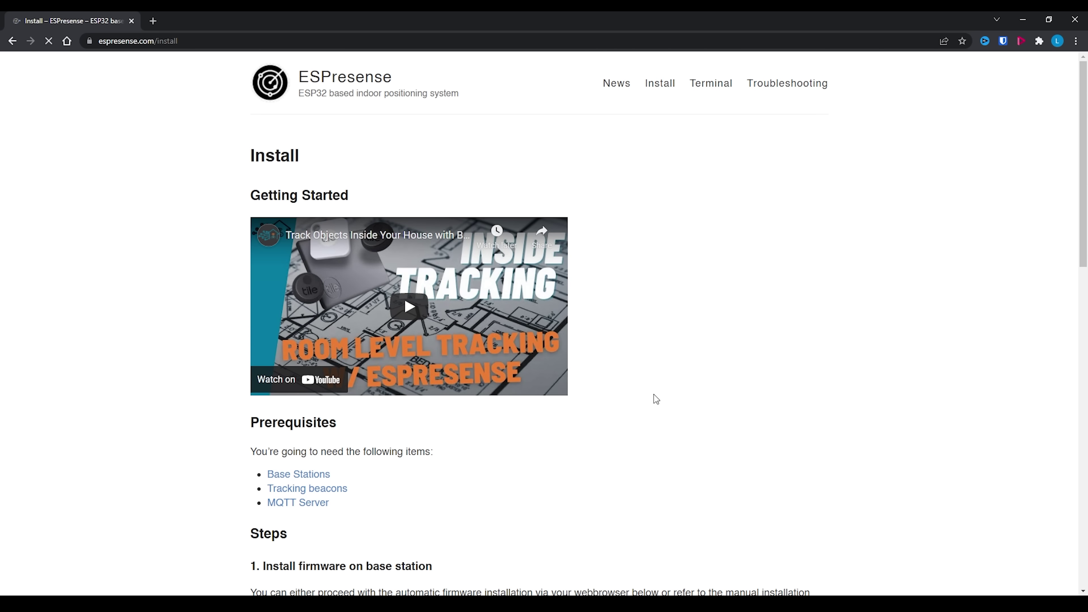
scroll(654, 395, down, 7)
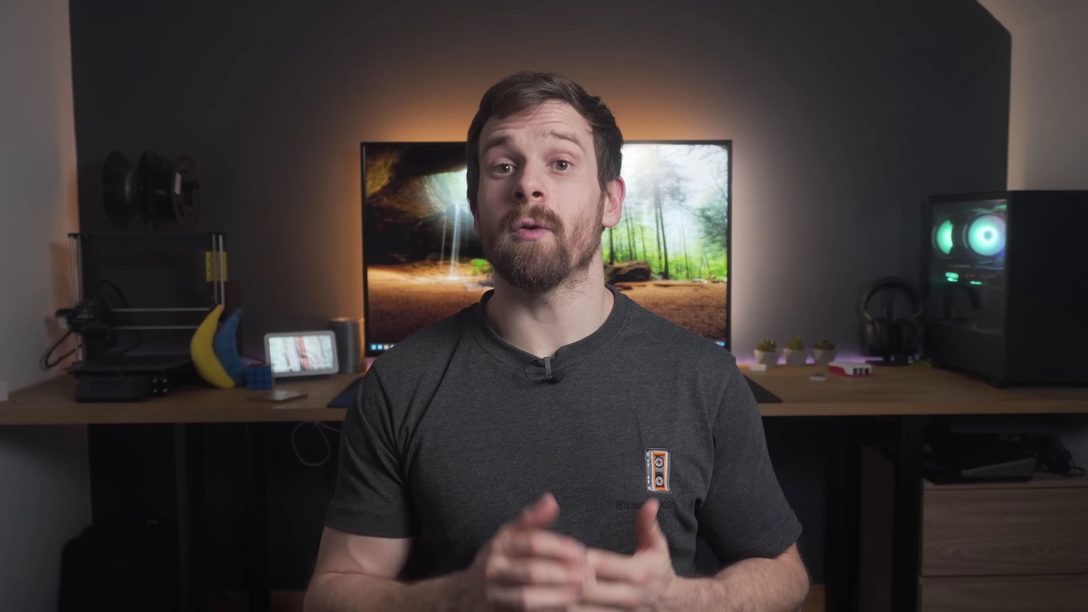
click(371, 326)
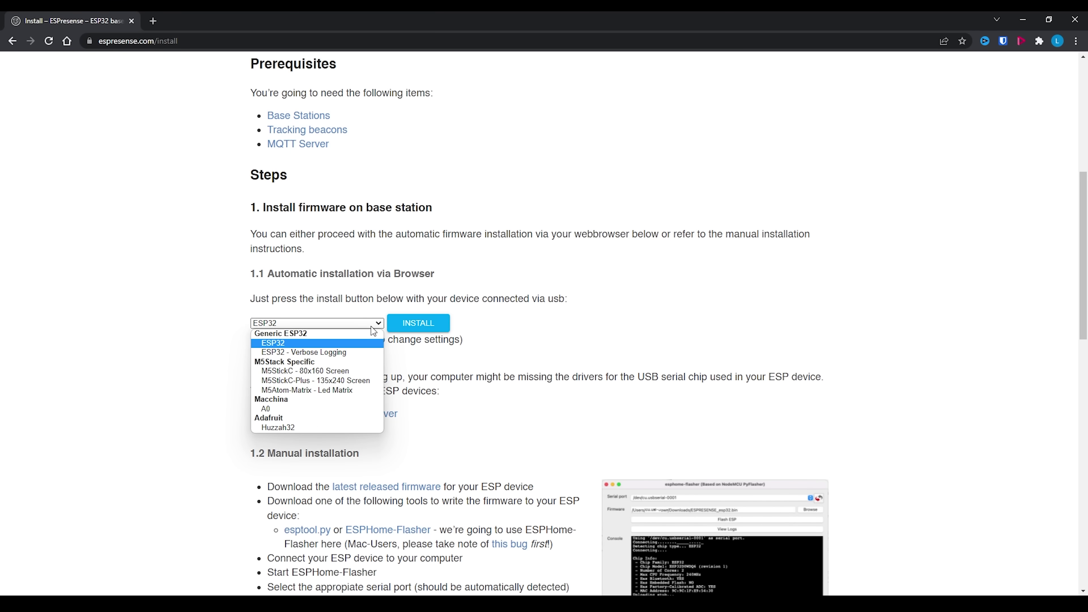
click(371, 327)
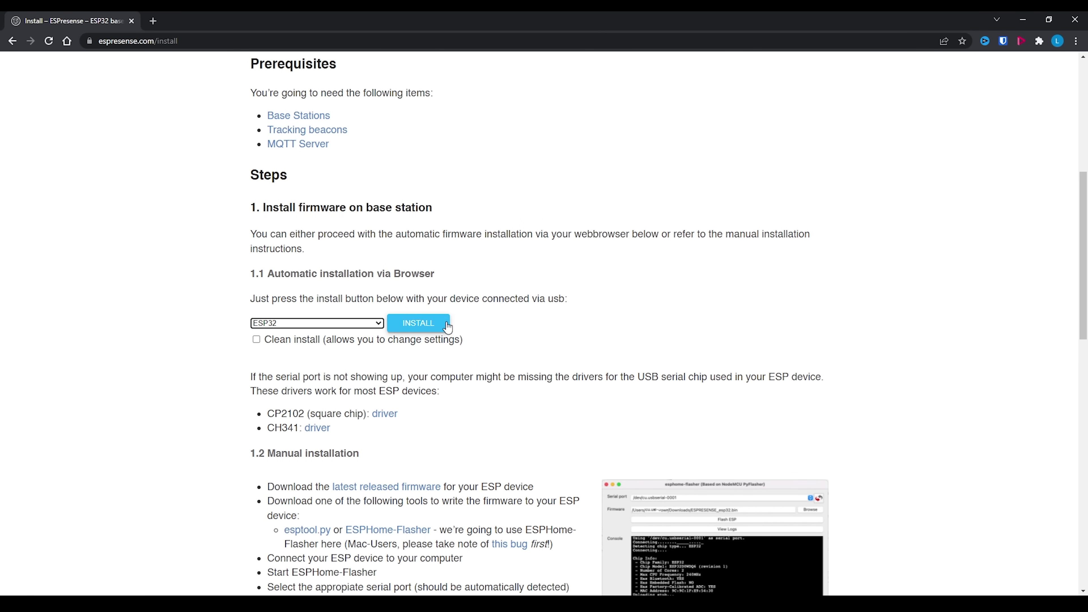
- Flash the ESPresense firmware to the ESP32 through the CP2102 serial port on COM5
click(431, 325)
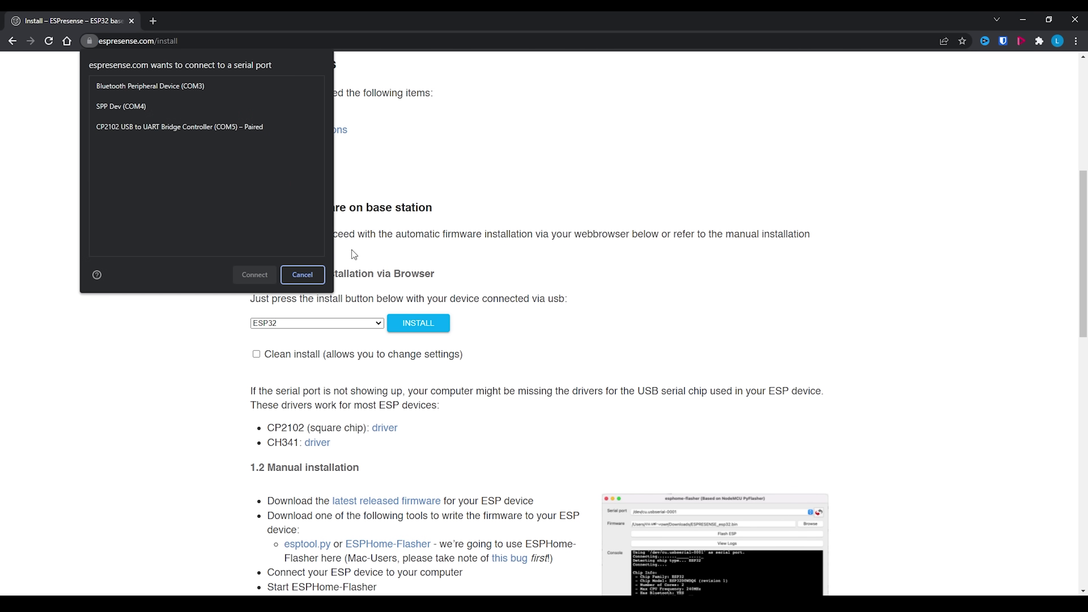
click(187, 129)
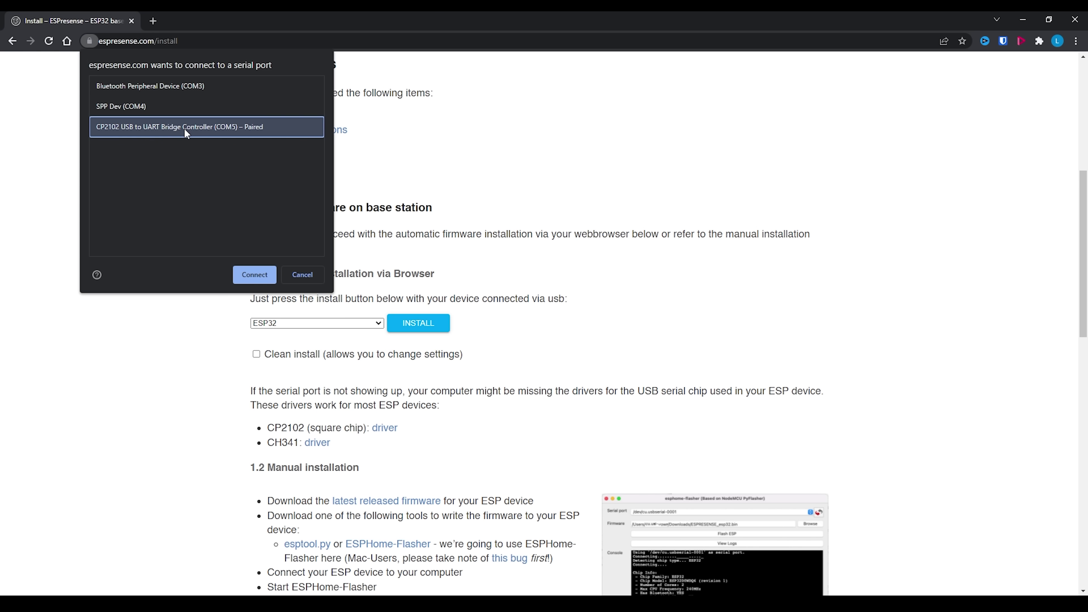
click(263, 274)
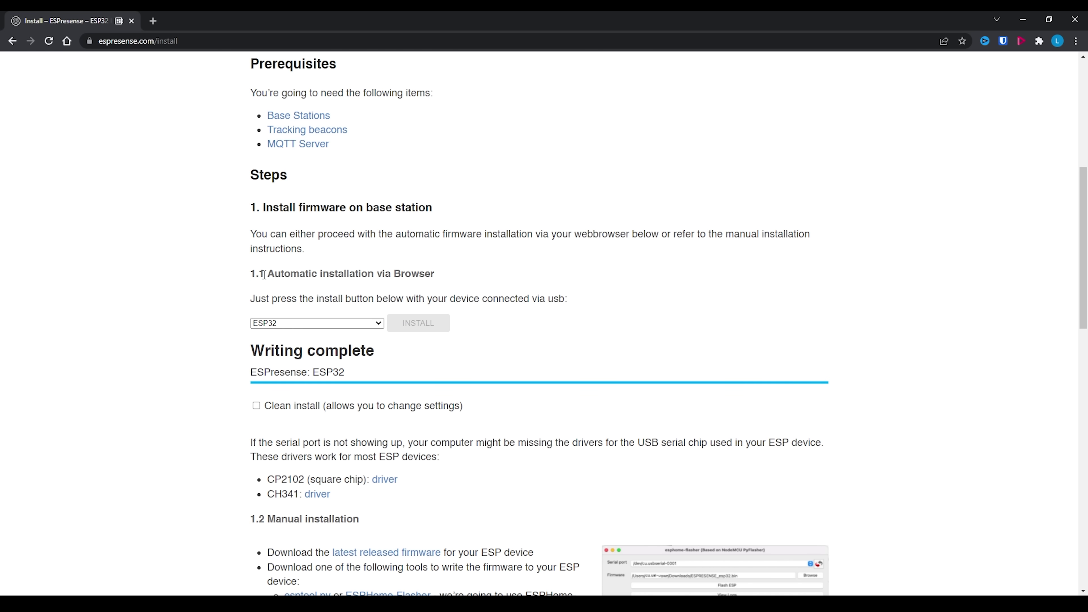
- Join the espresense-48a27d Wi-Fi network so the setup page at 192.168.4.1 loads
key(super+a)
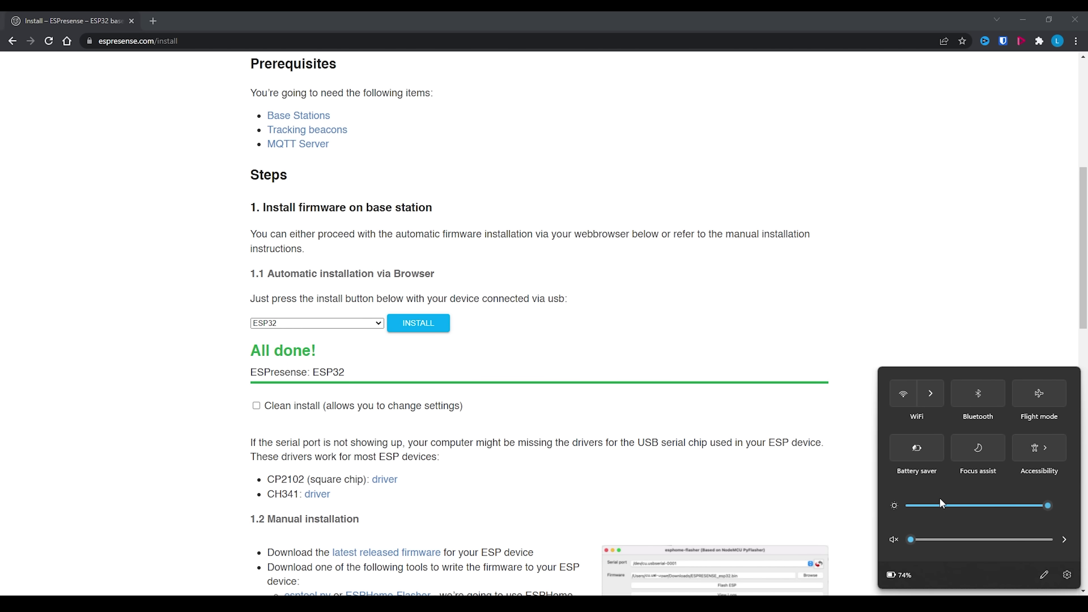
click(934, 401)
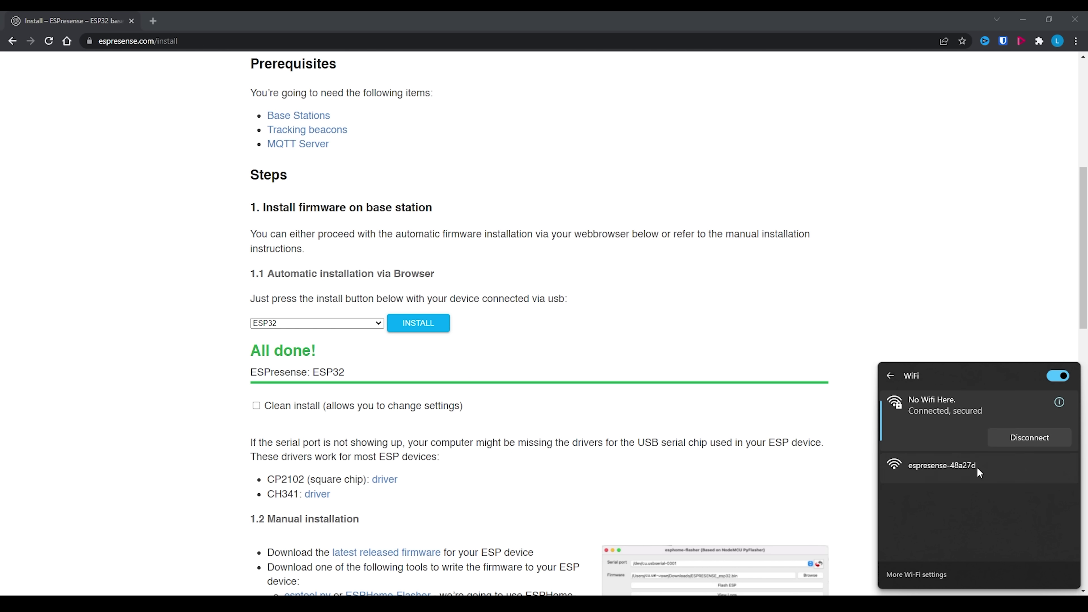
click(977, 467)
click(1027, 545)
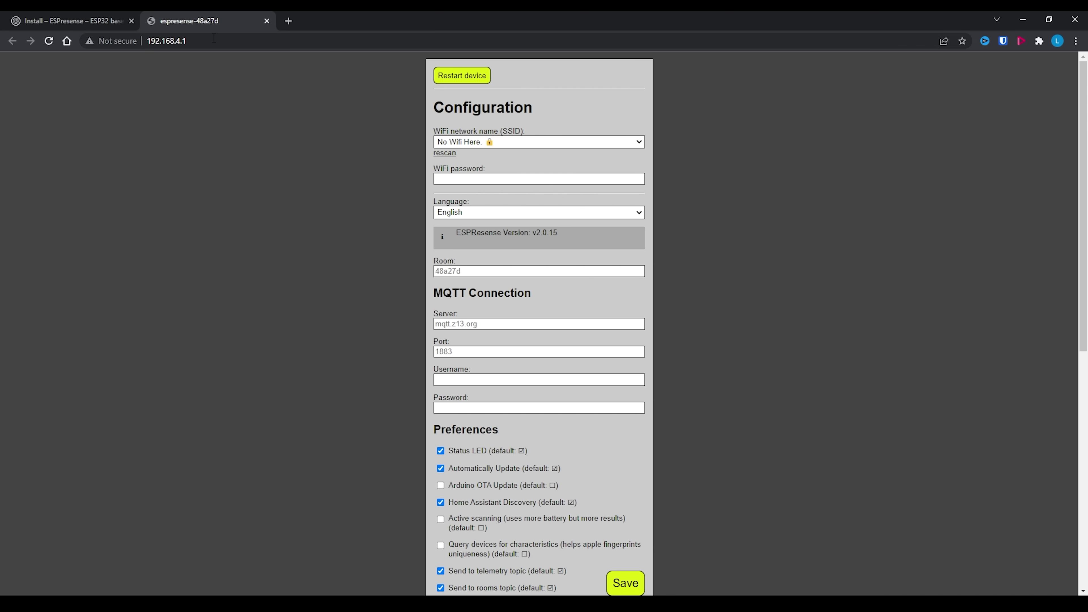
click(214, 38)
click(177, 97)
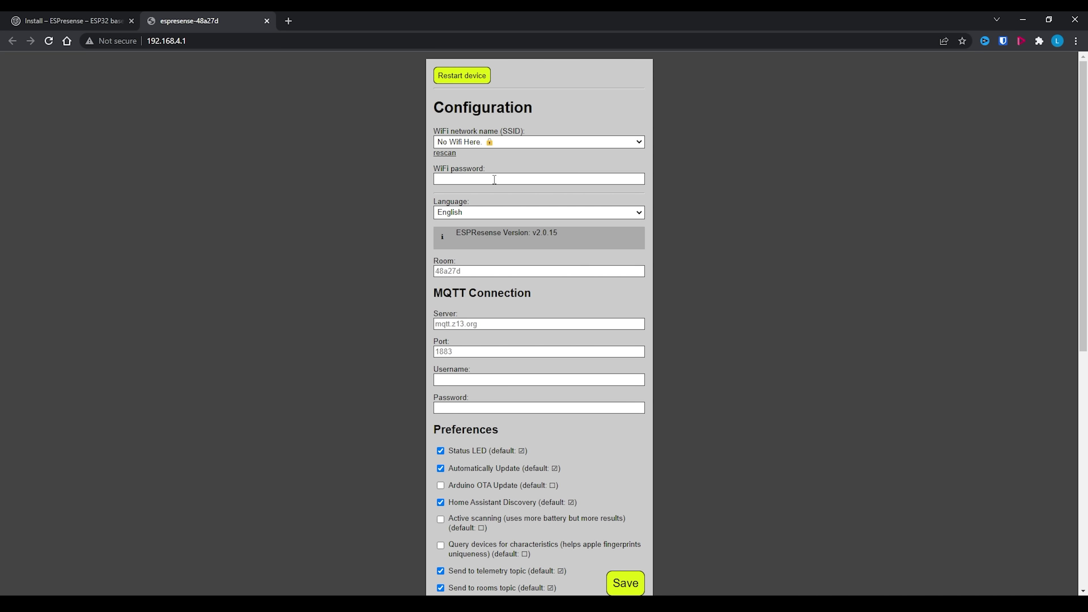
- Choose the Everything Smart IoT network for the device and paste its Wi-Fi password
click(532, 143)
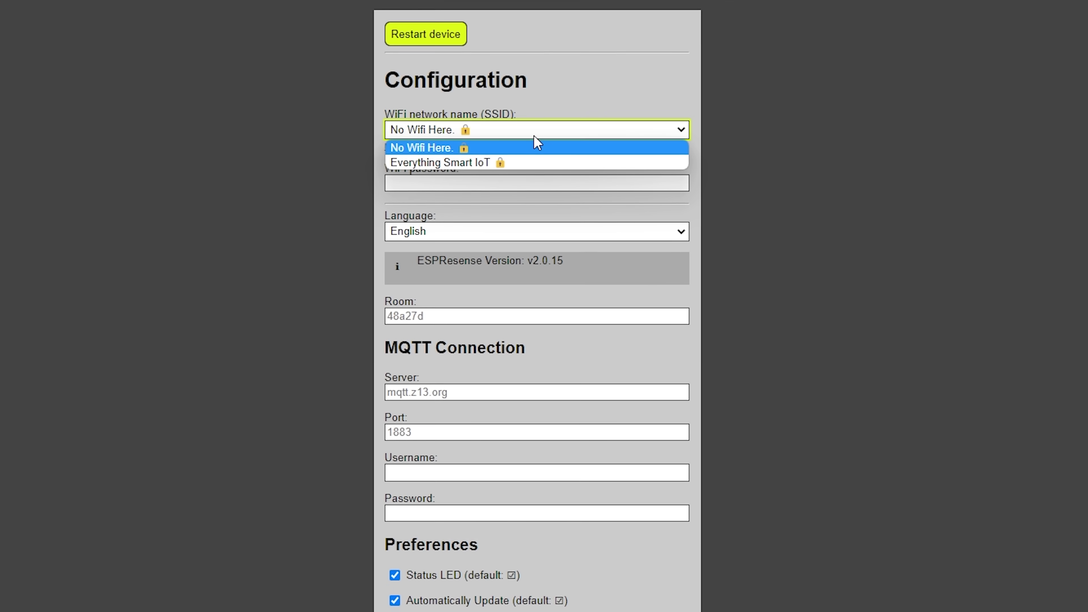
click(511, 161)
click(523, 183)
key(ctrl+v)
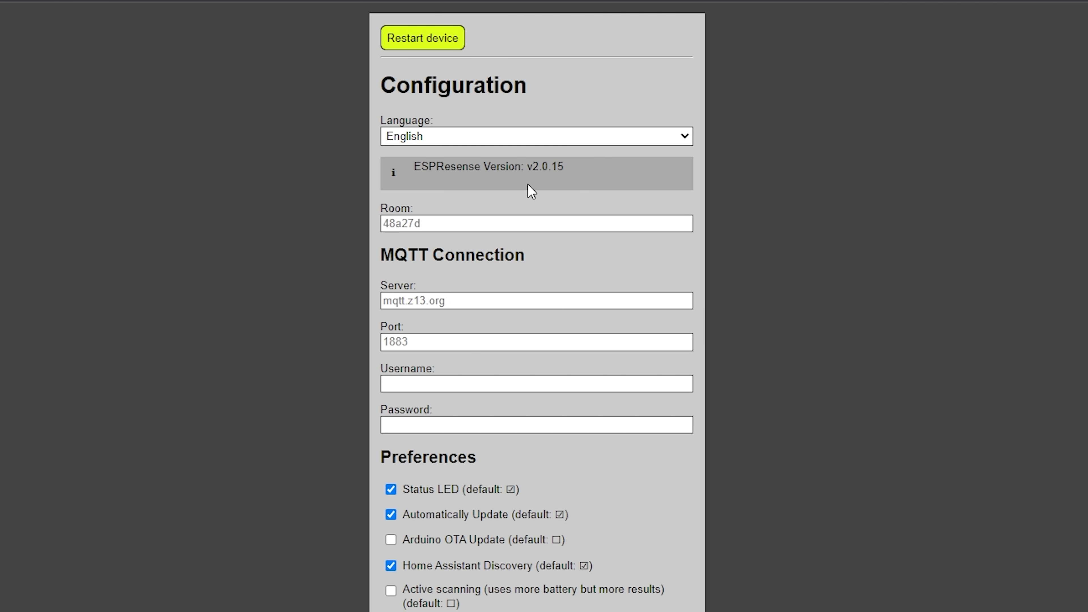
- Set MQTT server 10.2.11.153 with its username and password, and name the room office
click(453, 301)
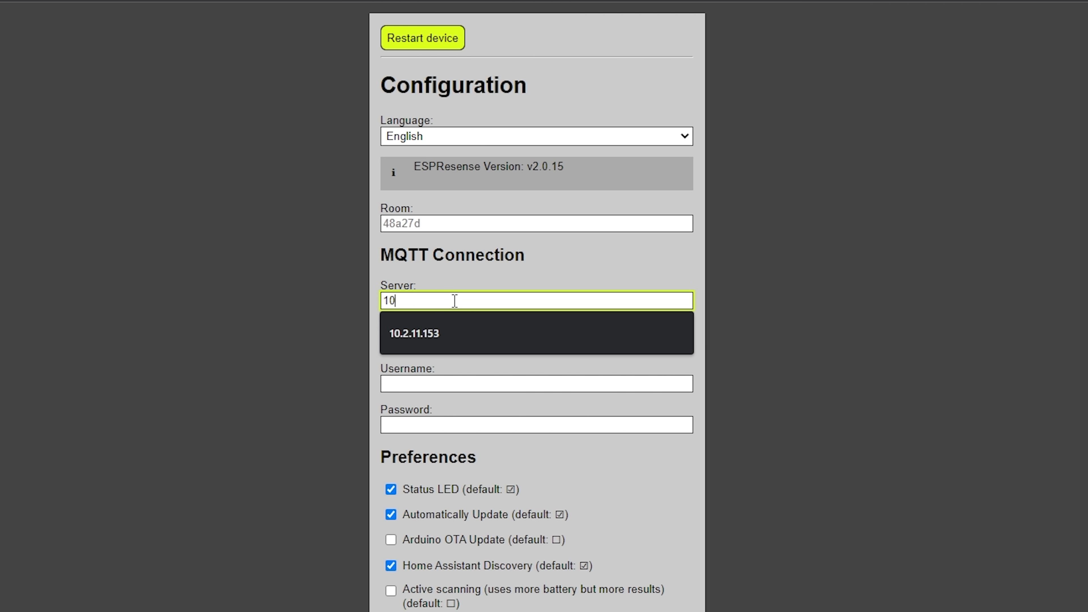
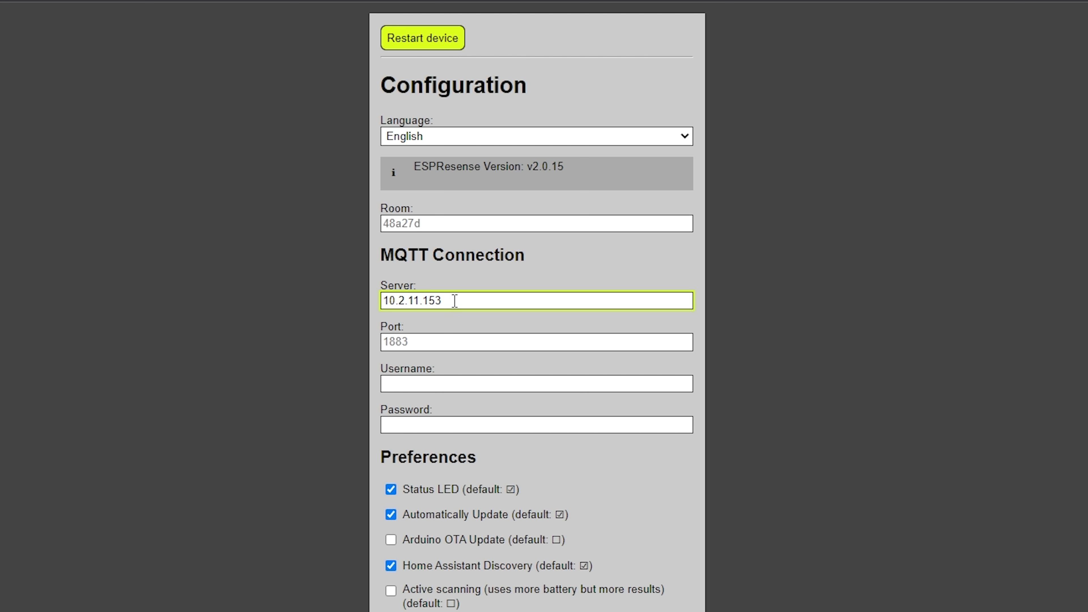
key(Tab)
key(Tab)
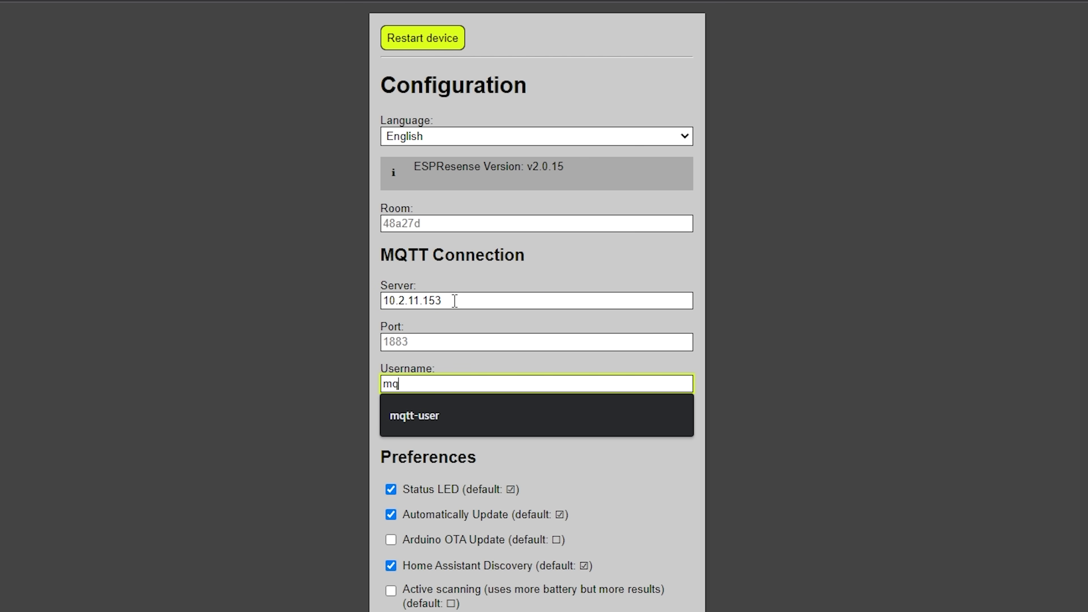
key(Tab)
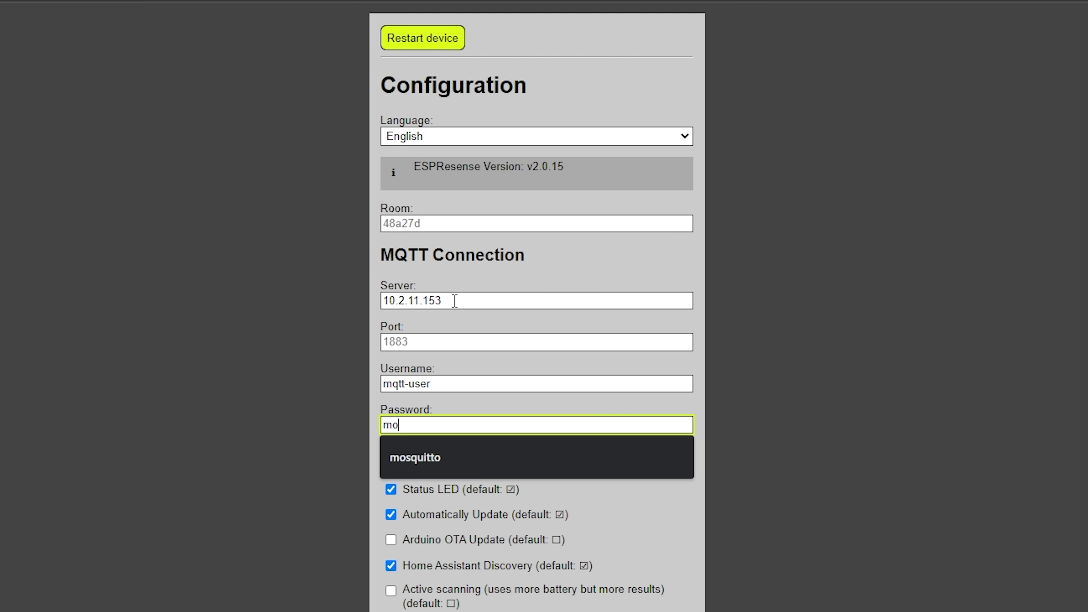
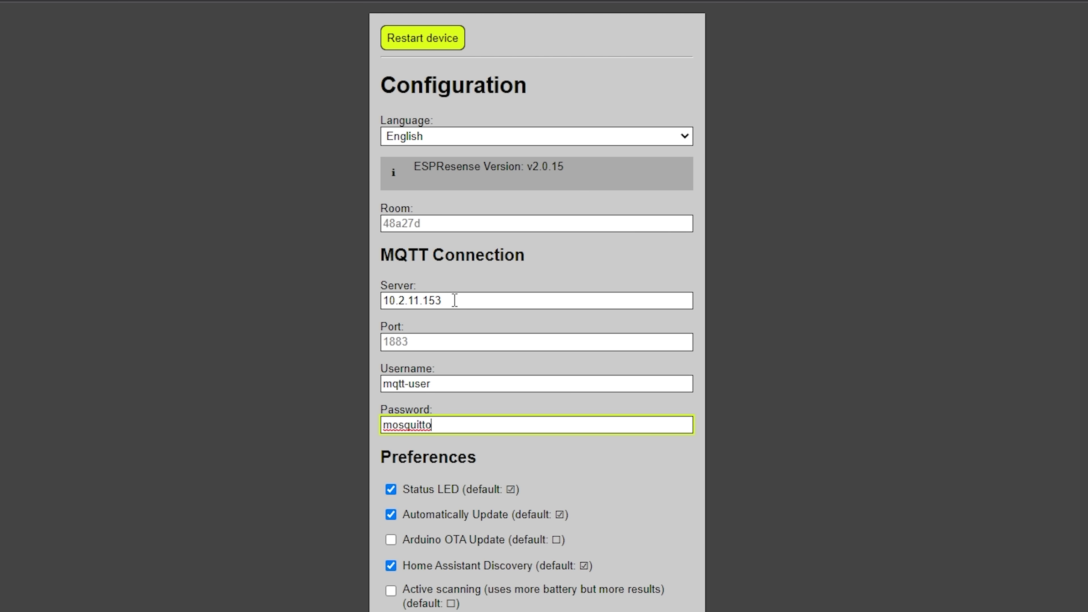
click(428, 224)
text(office)
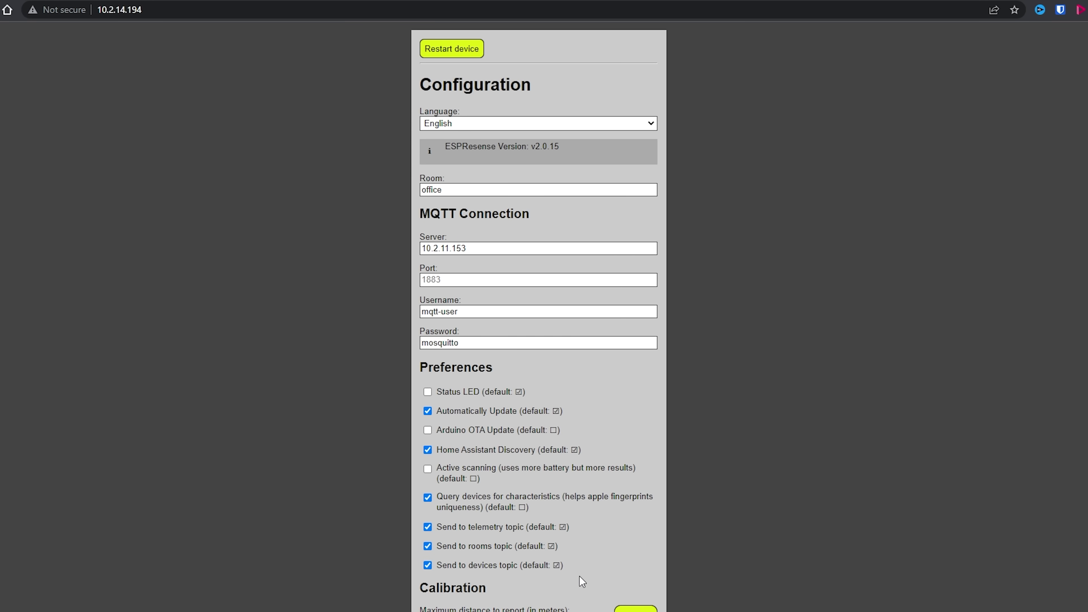
scroll(578, 576, down, 6)
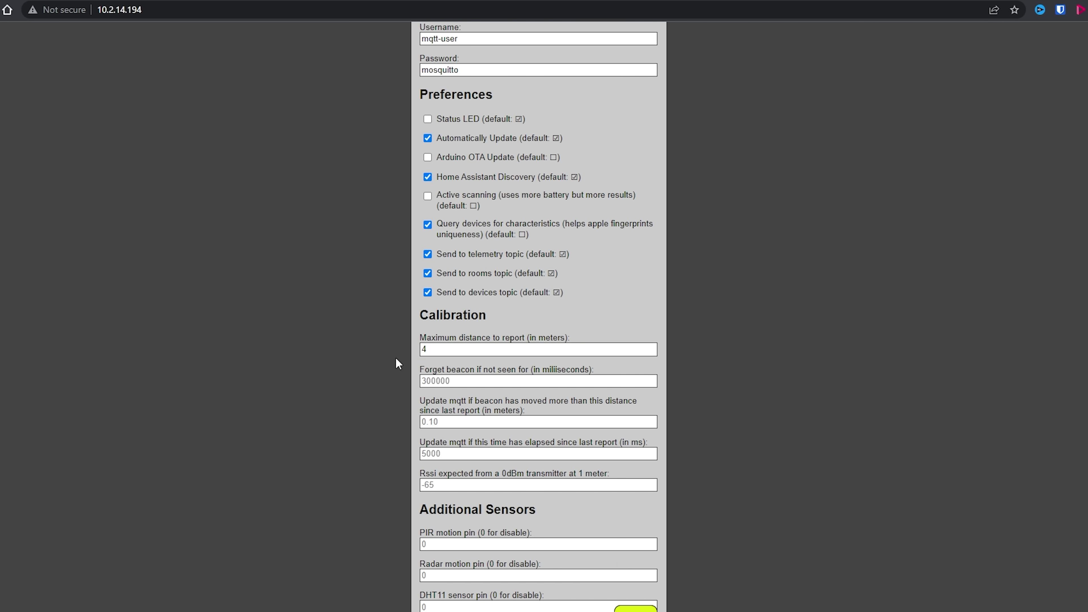
scroll(513, 360, down, 1)
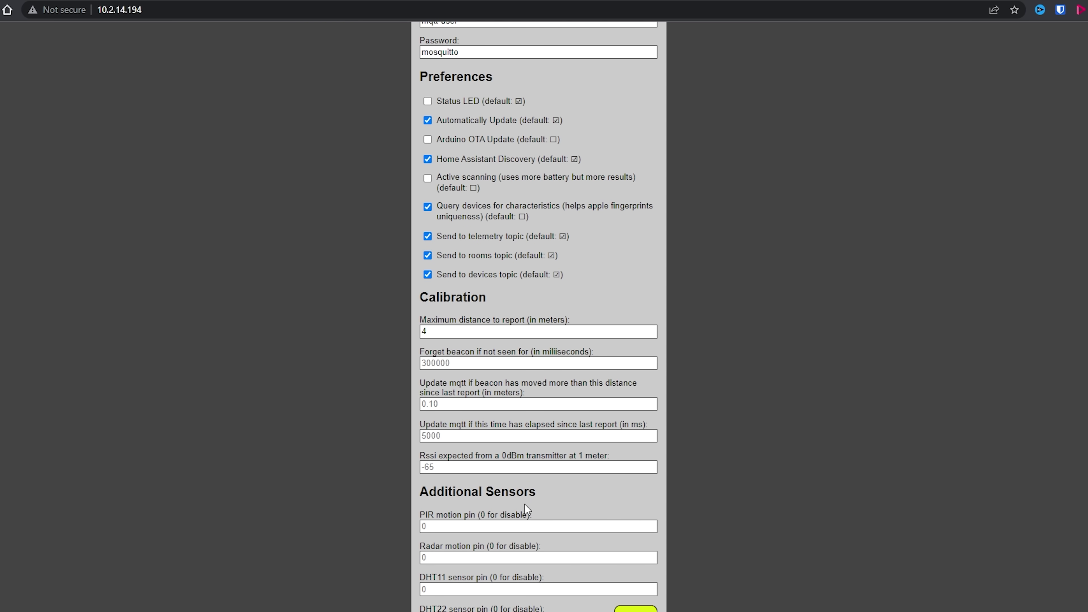
scroll(524, 504, down, 3)
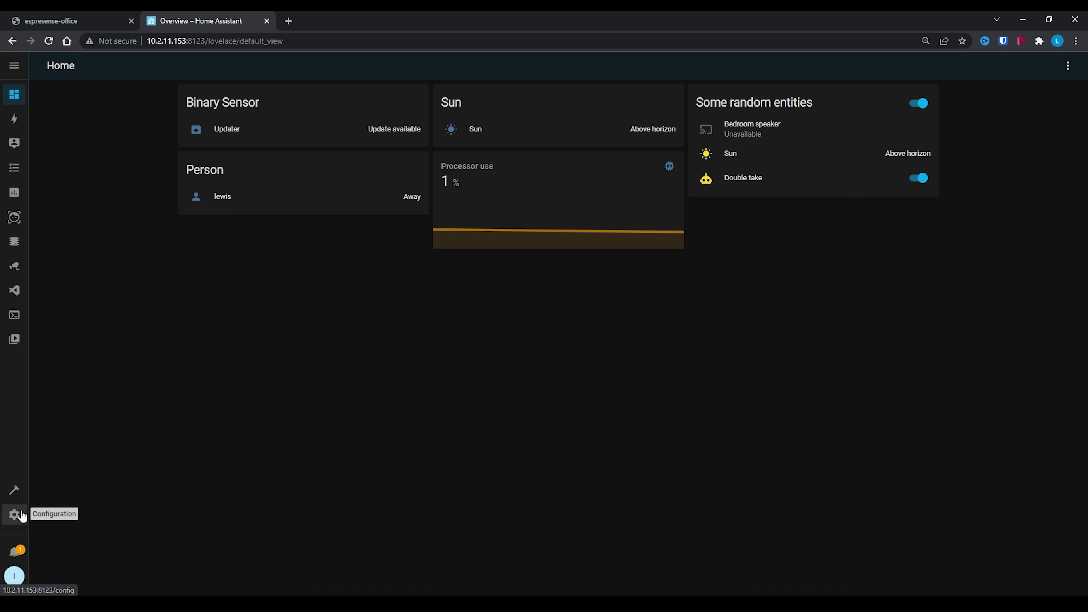
- Open Devices & Services and list the Mosquitto broker's 8 MQTT entities
click(14, 515)
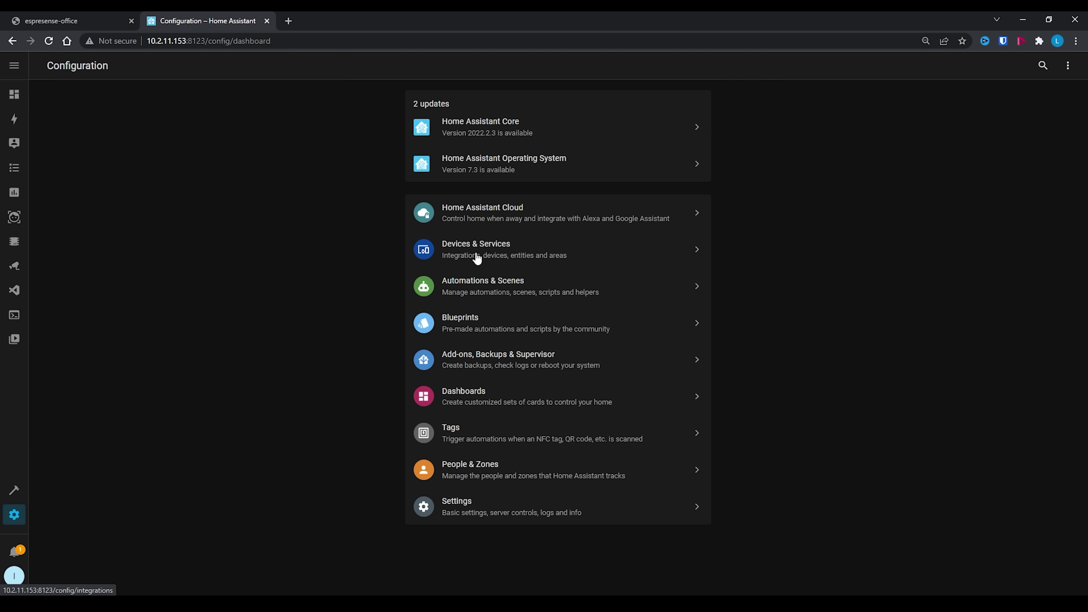
click(496, 258)
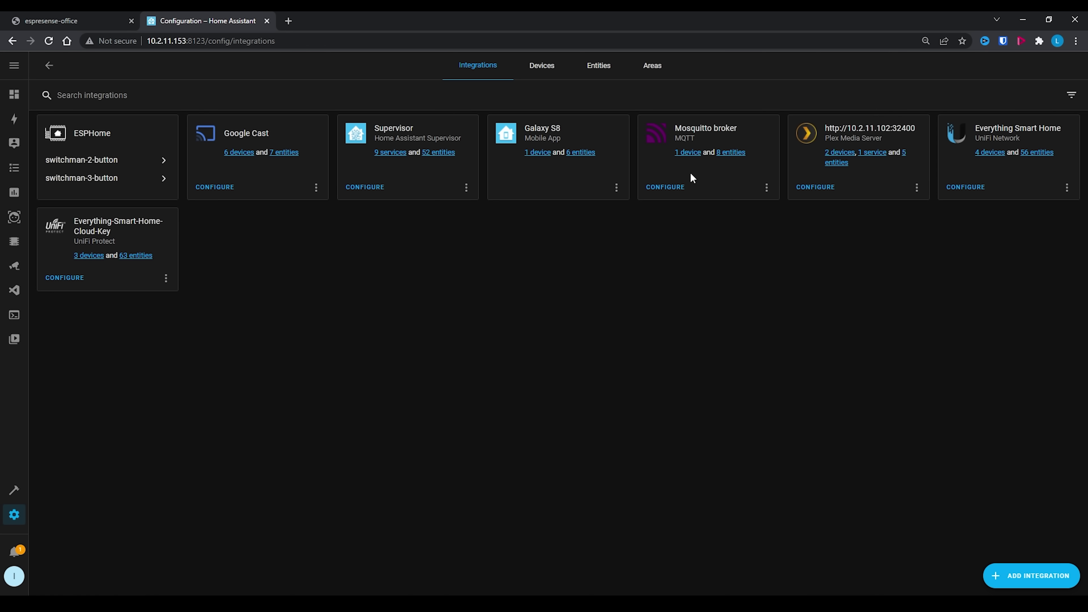
click(734, 152)
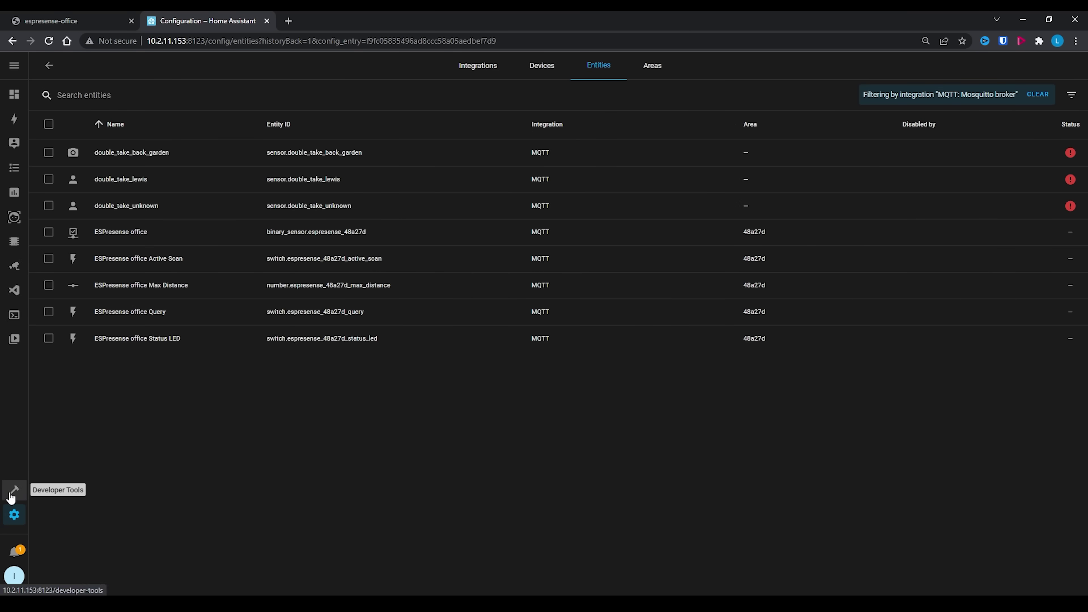
- Filter Developer Tools States by 'espr' and review the ESPresense entities
click(13, 491)
click(86, 210)
text(espresense)
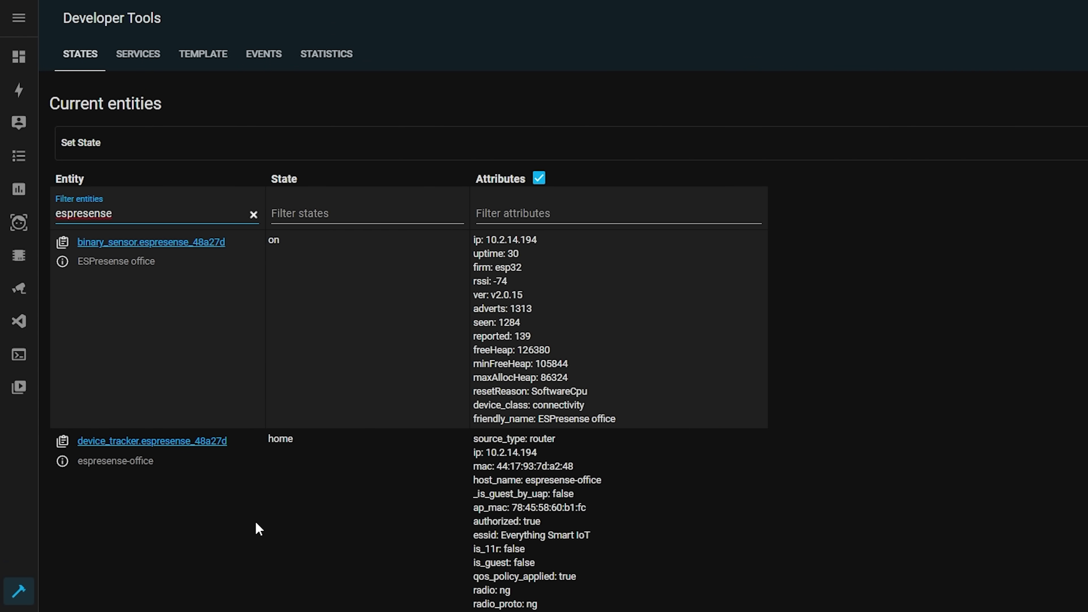
scroll(255, 522, down, 4)
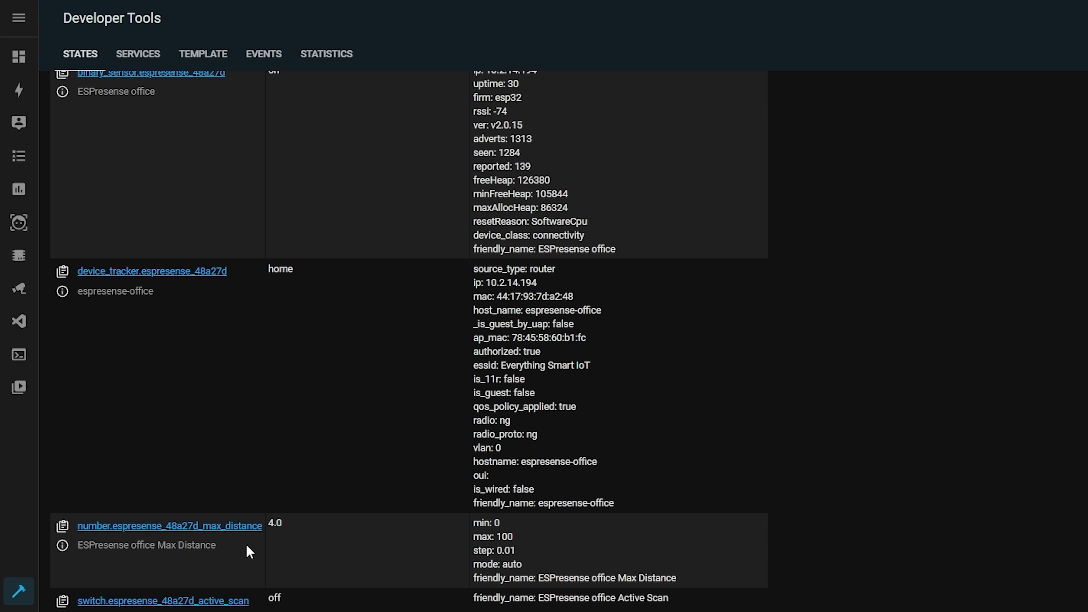
scroll(217, 348, up, 4)
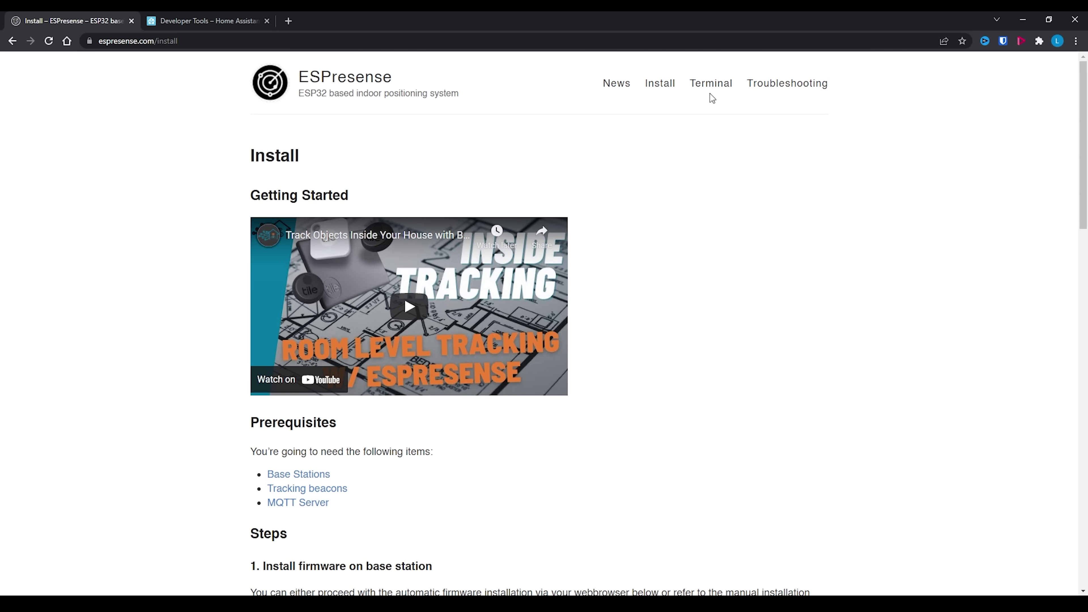
- Connect the ESPresense web terminal to the CP2102 port on COM5 and follow the log
click(711, 87)
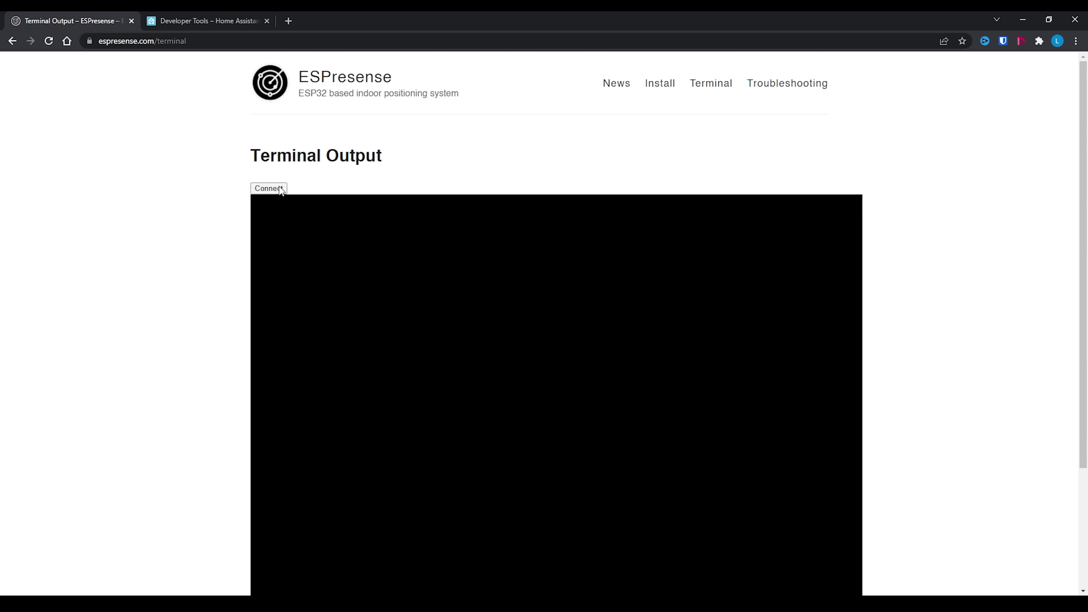
click(269, 189)
click(207, 130)
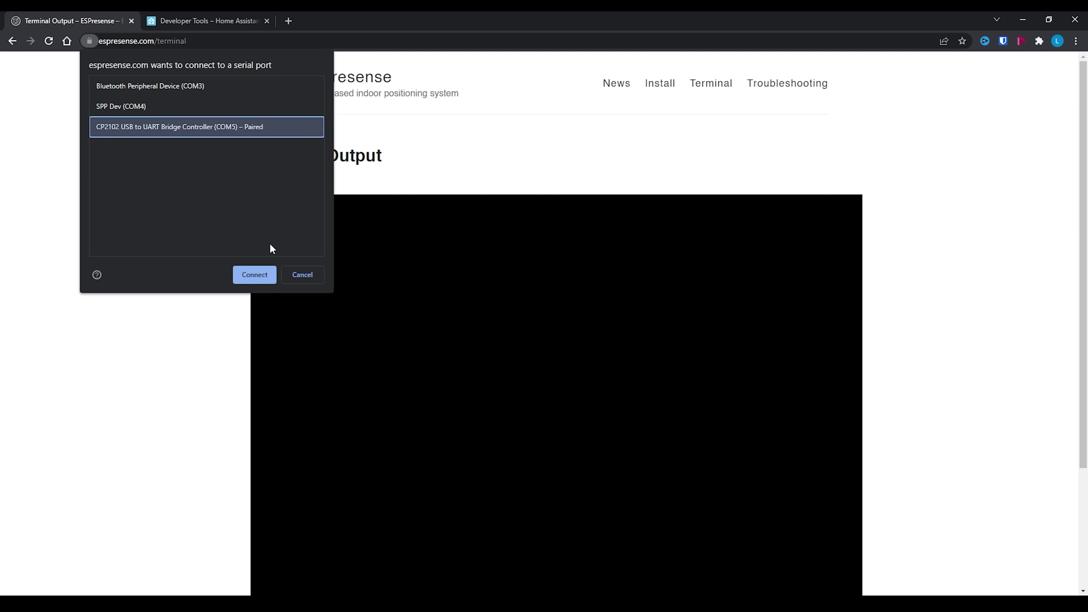
click(275, 271)
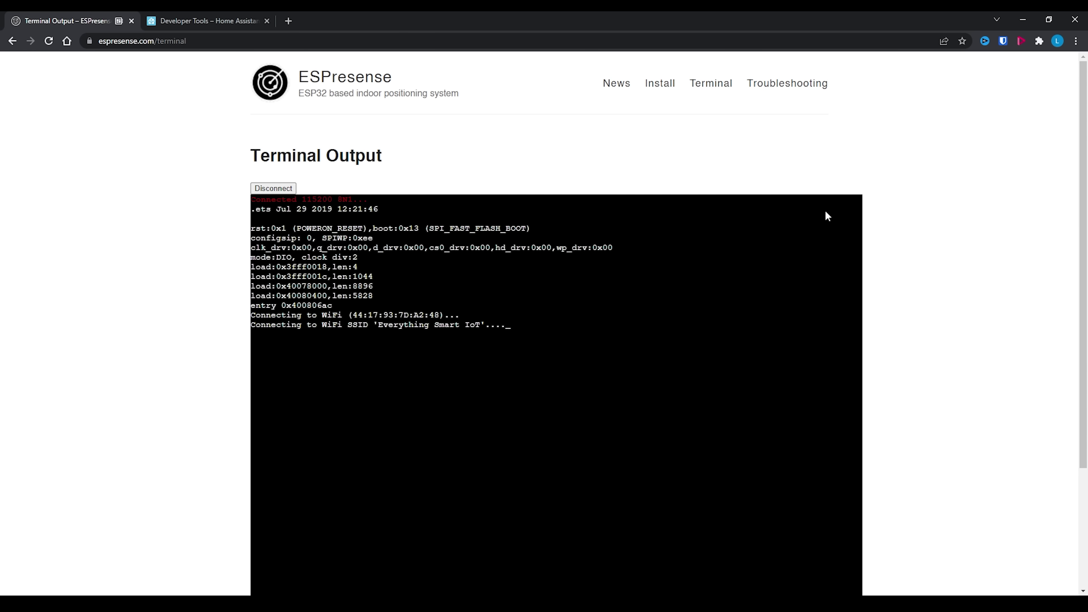
scroll(931, 257, down, 2)
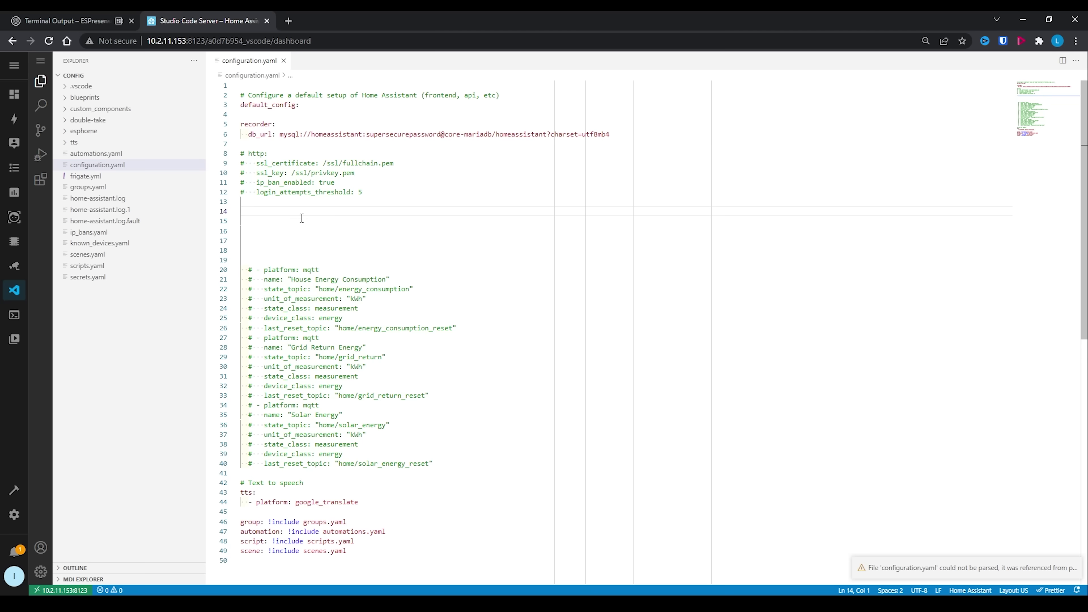
- Start a sensor: block with an mqtt_room entry named "Fitbit BLE" and a device_id key
text(sensor:)
key(Return)
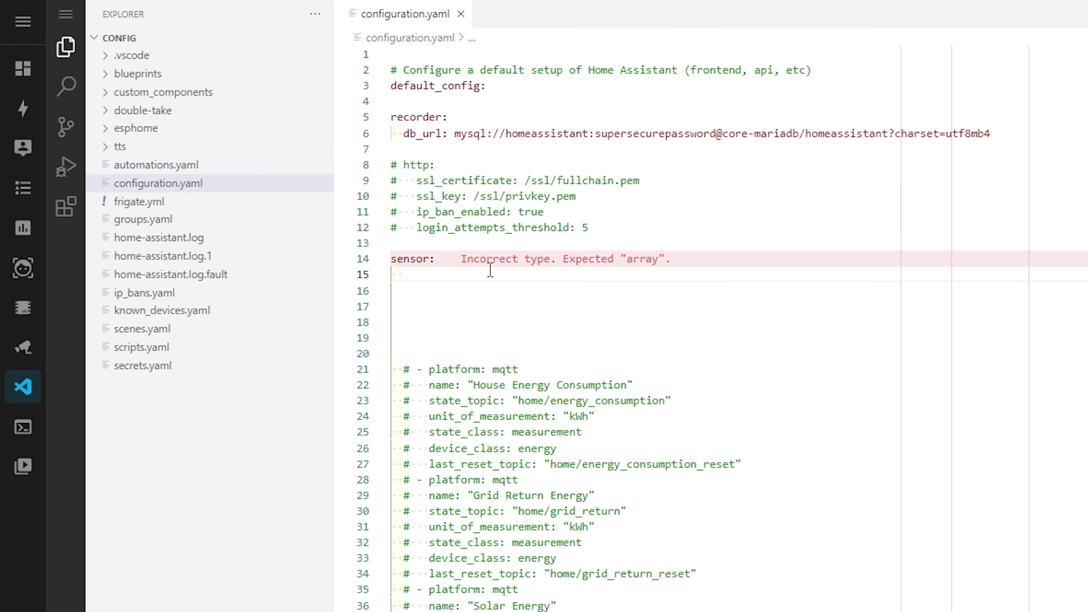
text(- platform: mqtt_room)
key(Escape)
key(Return)
text(name:)
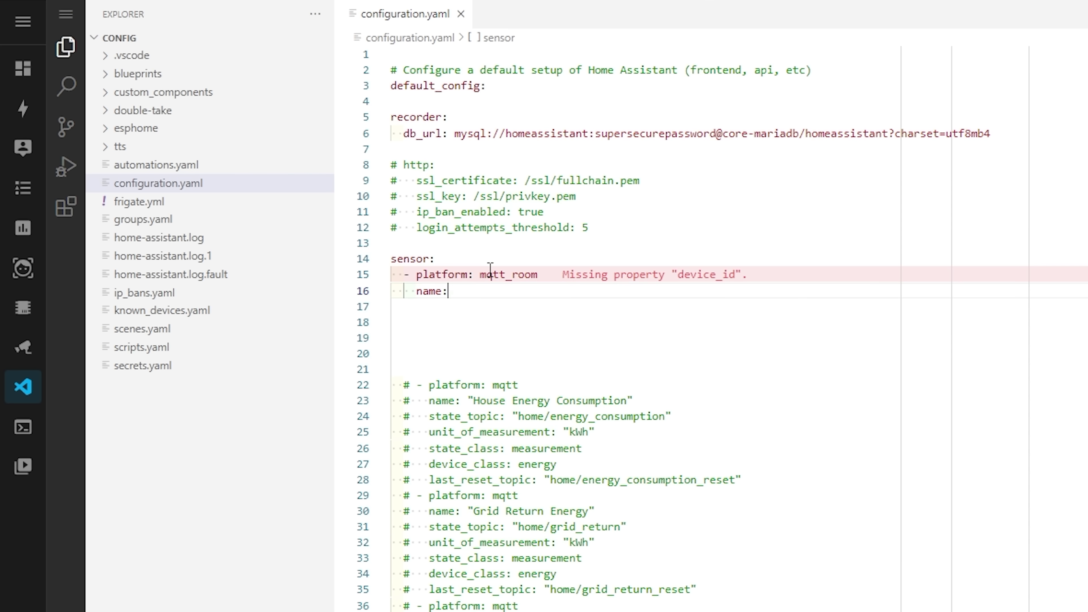
text( "Fitbit BLE")
key(Return)
text(device_)
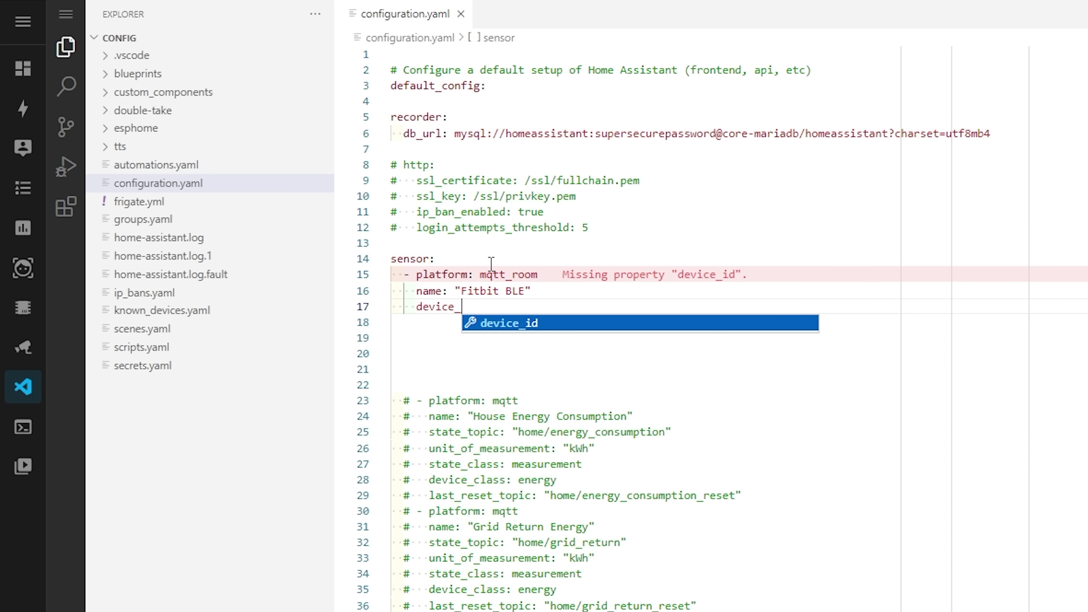
key(Return)
text("fb02ce7fbd2c)
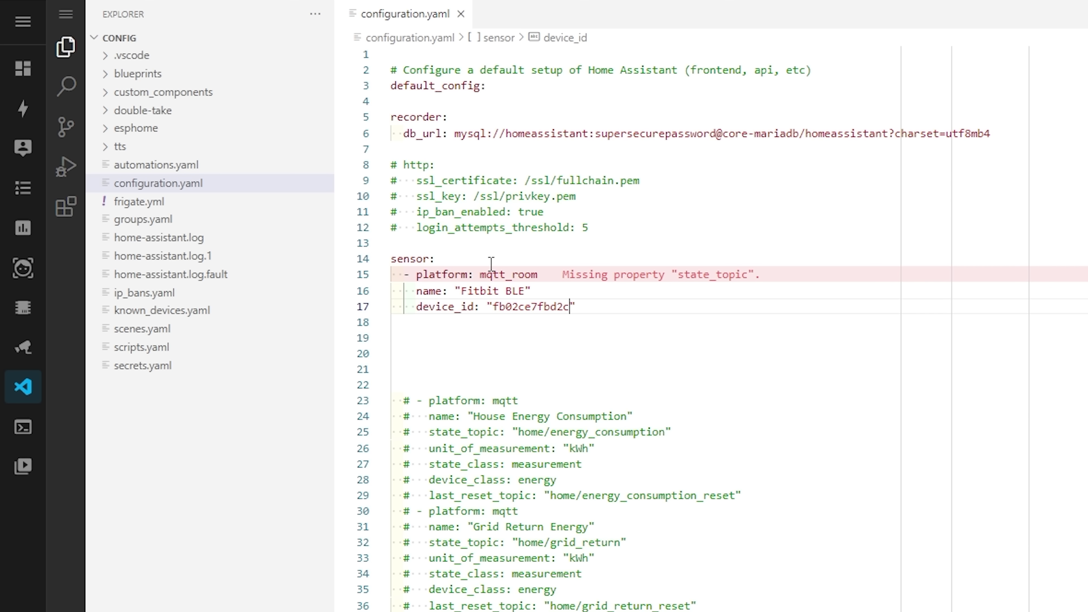
text(")
- Give the Fitbit sensor state_topic espresense/rooms, timeout 5 and away_timeout 120
key(Return)
text(state_to)
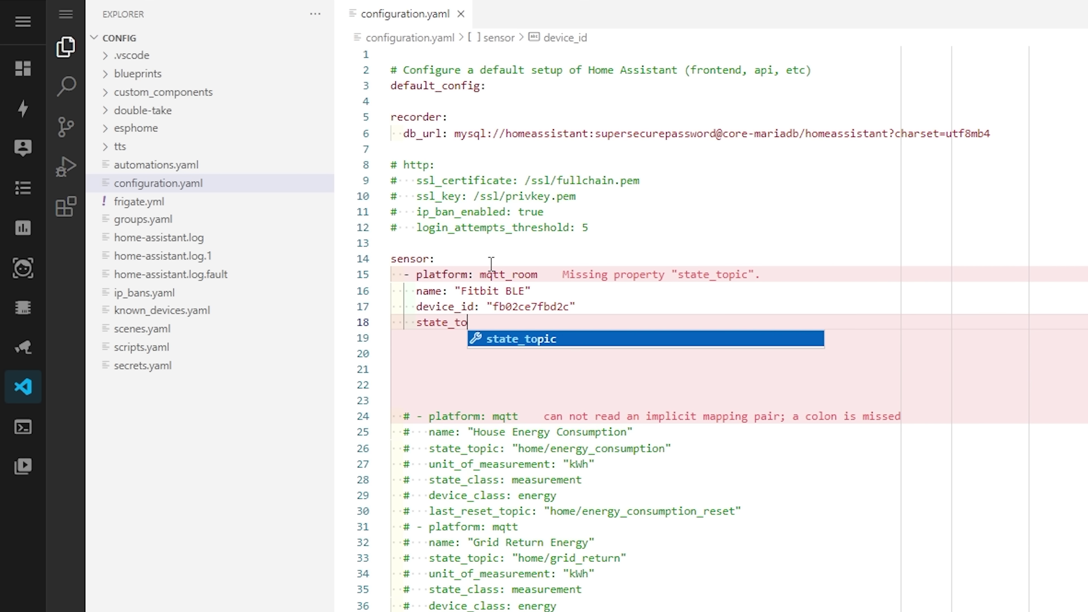
key(Return)
text("espresen)
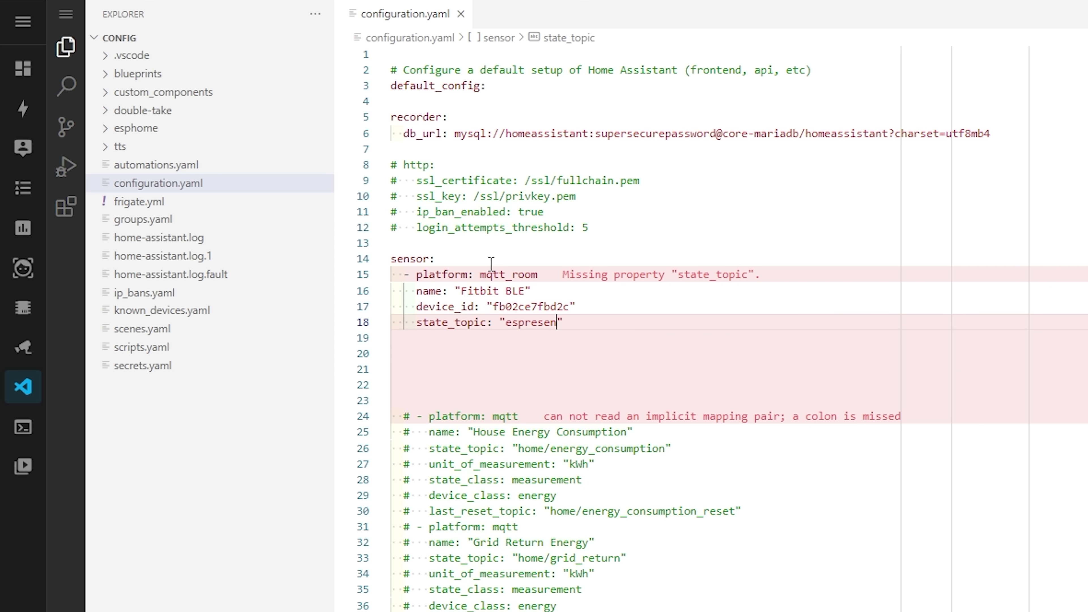
text(se/rooms)
key(Return)
text(timeout: 5)
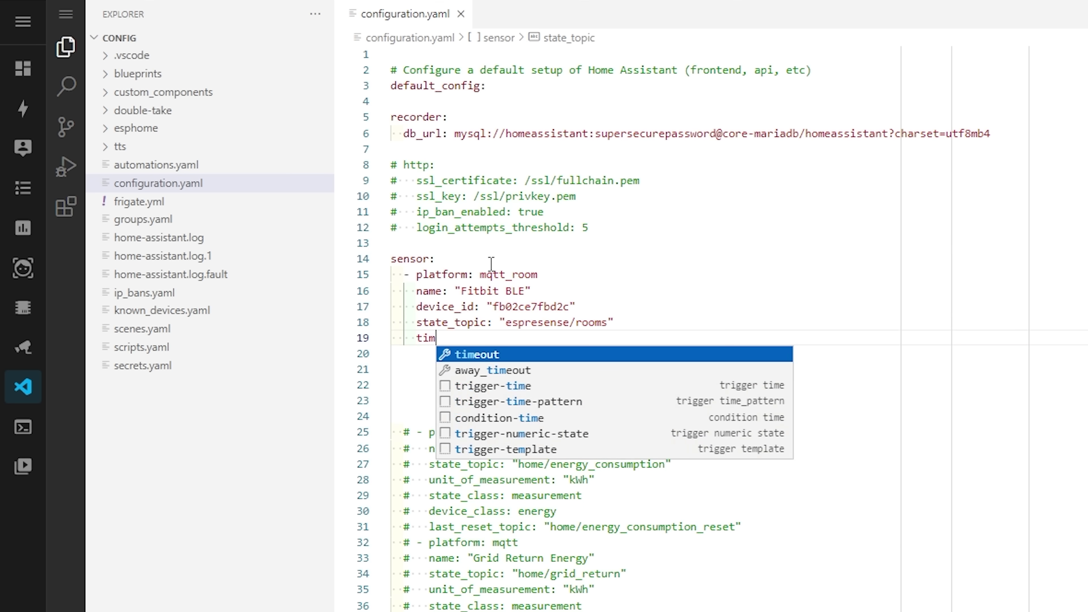
key(Return)
text(5)
key(Return)
text(away_timeout:)
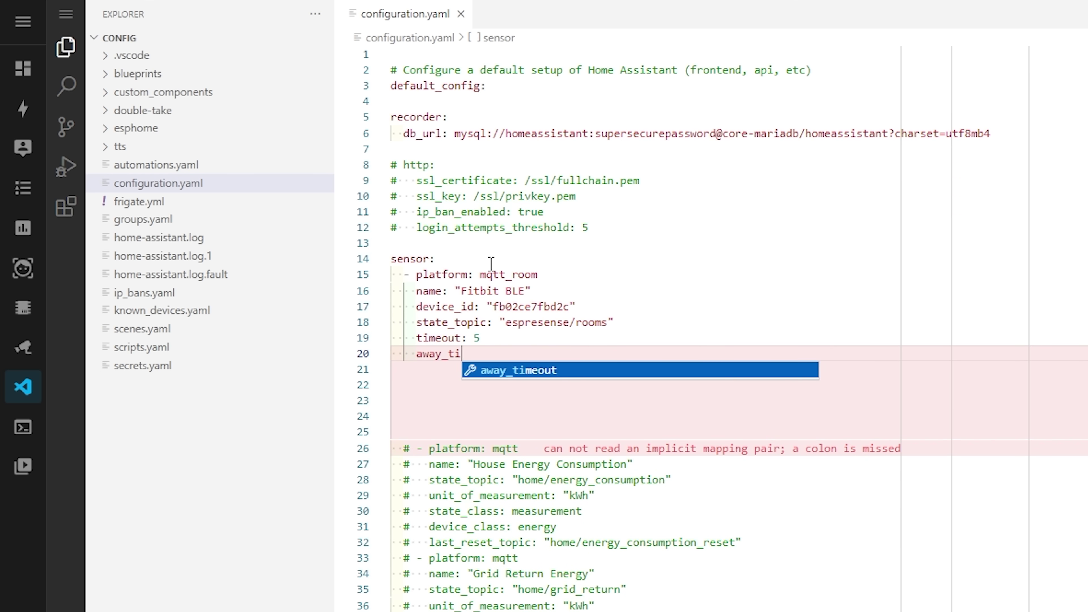
key(Return)
text(120)
key(Return)
- Add a second mqtt_room sensor "iPhone BLE" with device_id apple:iphone12-1, topic espresense/rooms, timeout 5
key(BackSpace)
text(- platform: mqtt_room)
key(Return)
text(name: "iPhone BLE"     device_)
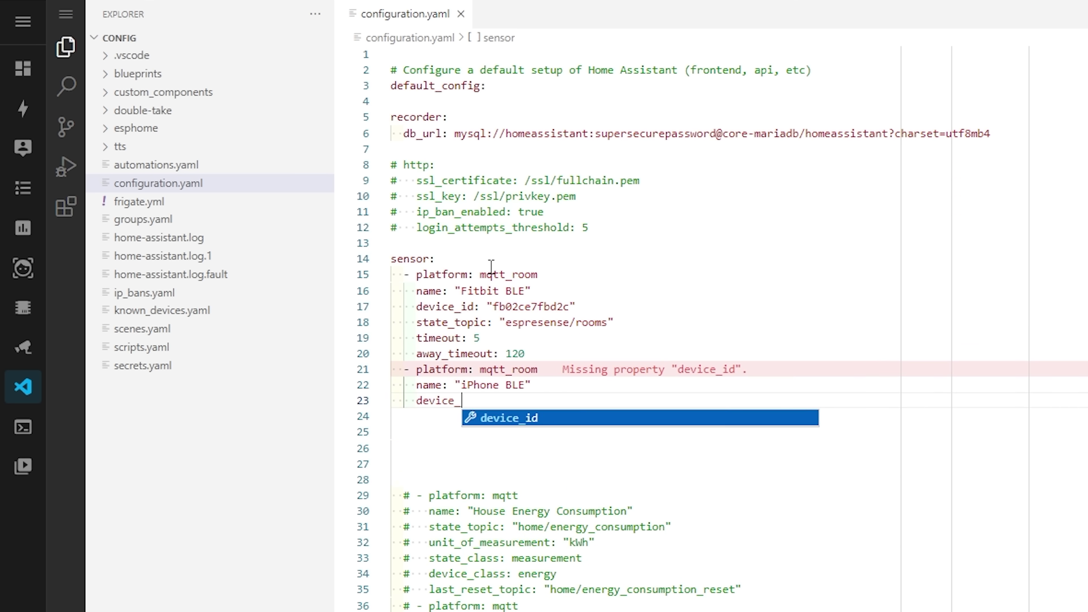
key(Return)
text("apple:iphone12-1" state)
key(Return)
text("espresense/rooms" ti)
key(Return)
text(5 aw)
key(Return)
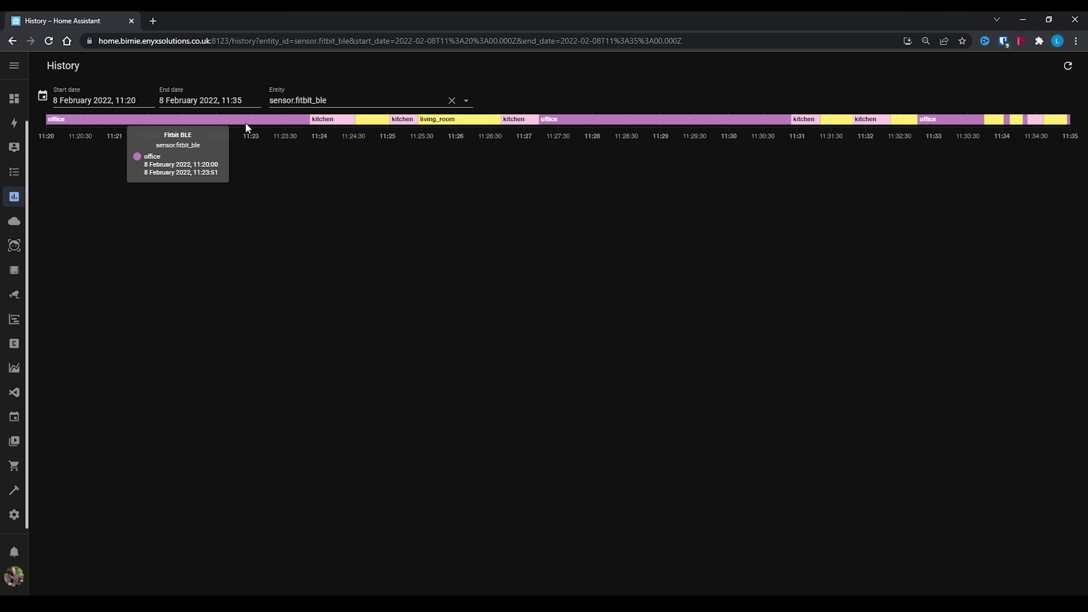
- Inspect the Fitbit BLE history bar showing living_room from 11:24:31 to 11:25:01
mouse_move(326, 122)
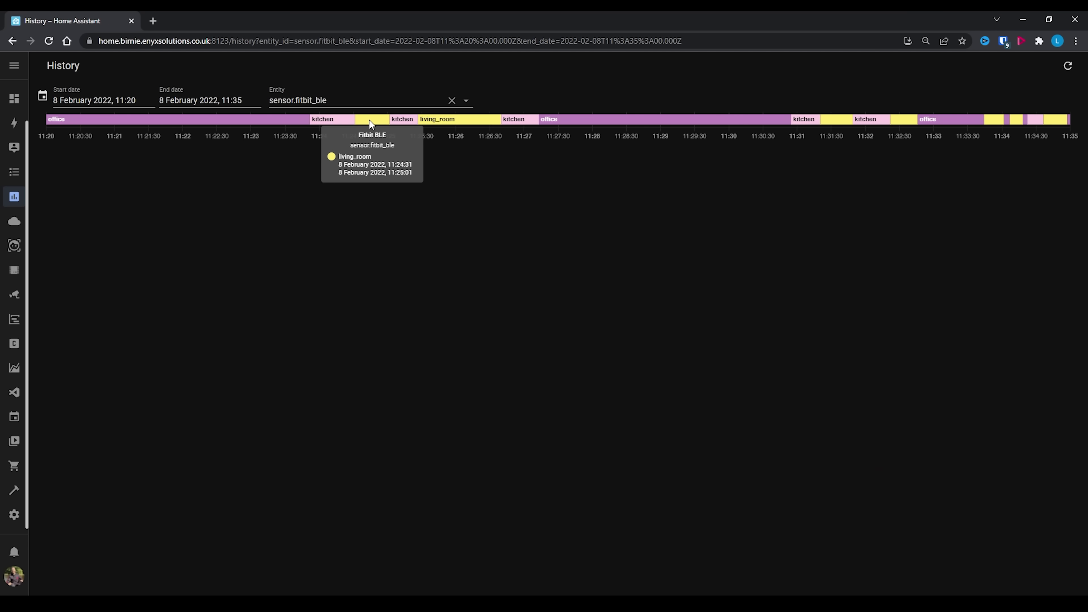